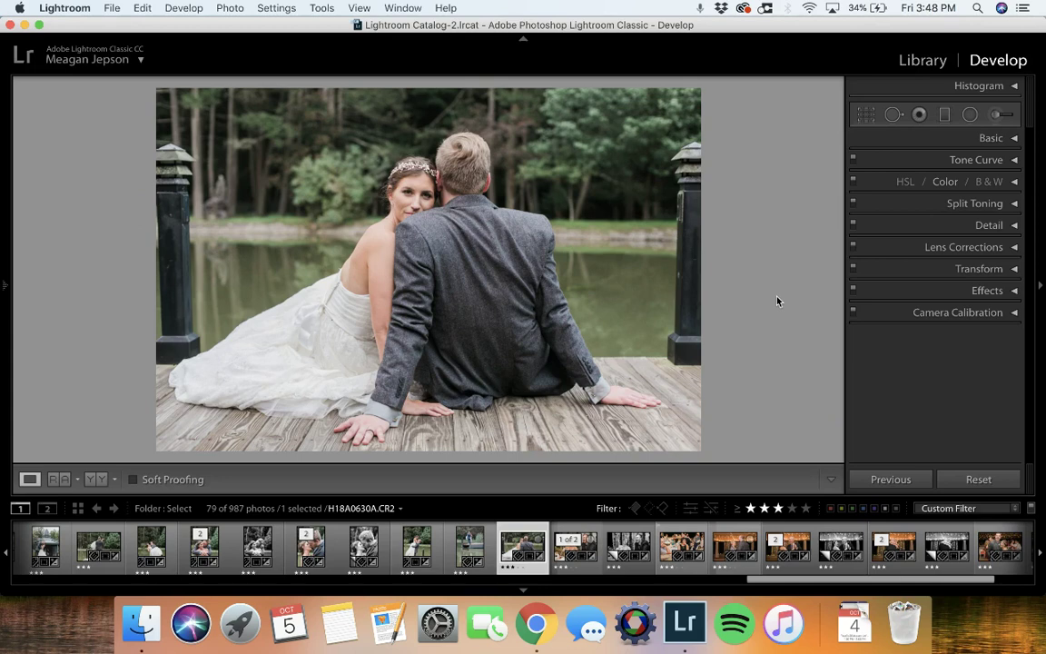
Rotate the seated couple dock photo to an angle of about -0.07 and commit the crop
{"action": "key", "text": "r"}
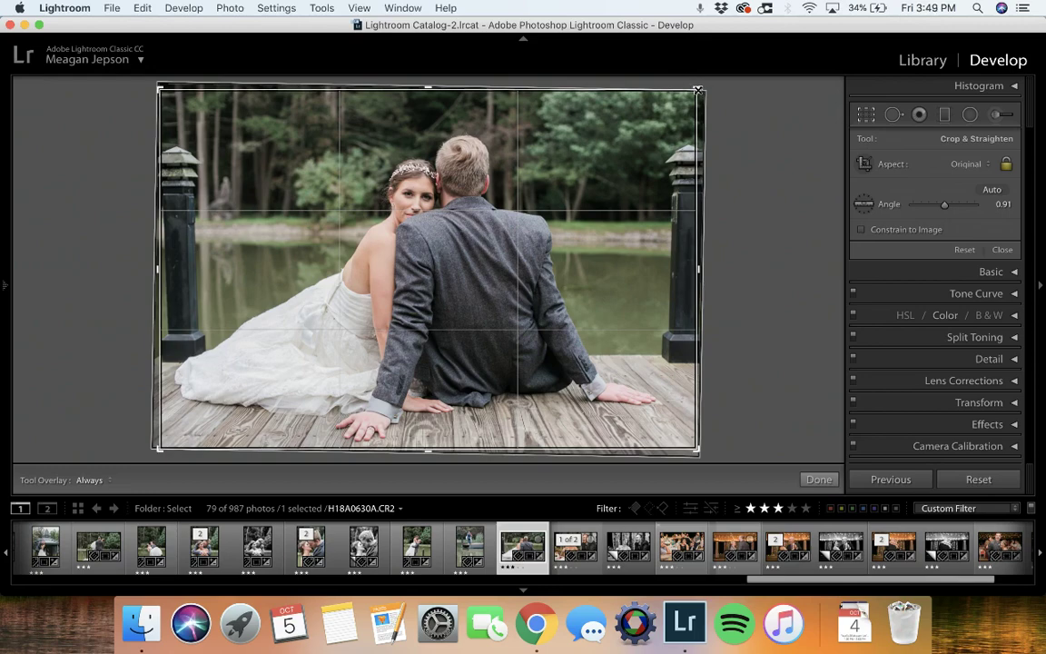
{"action": "left_click_drag", "start_coordinate": [696, 90], "coordinate": [723, 67]}
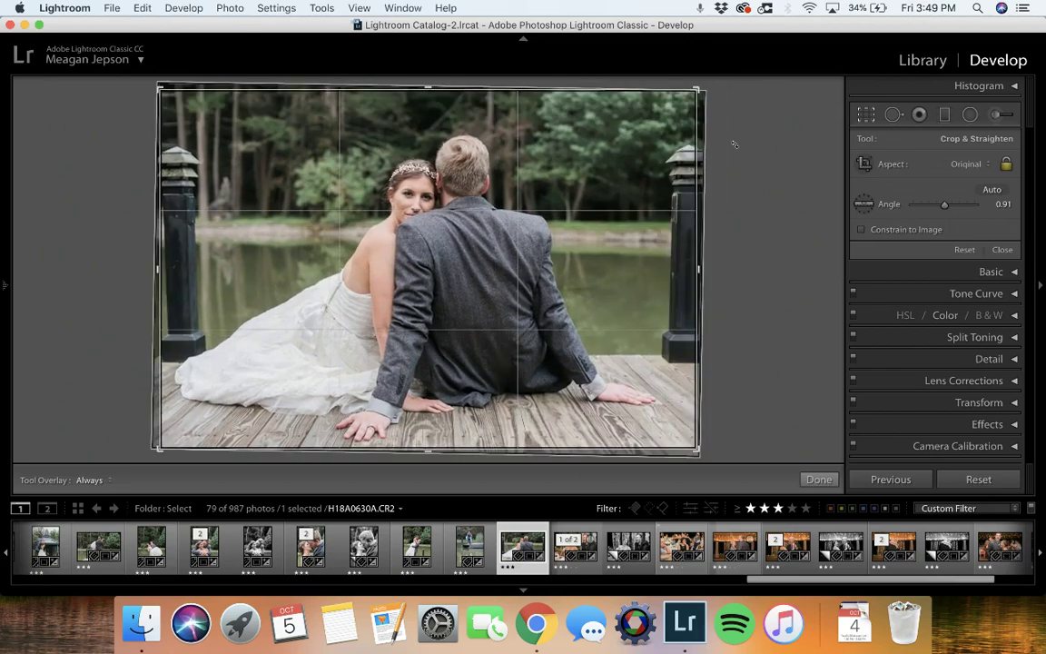
{"action": "left_click_drag", "start_coordinate": [733, 143], "coordinate": [733, 141]}
{"action": "left_click_drag", "start_coordinate": [733, 142], "coordinate": [733, 139]}
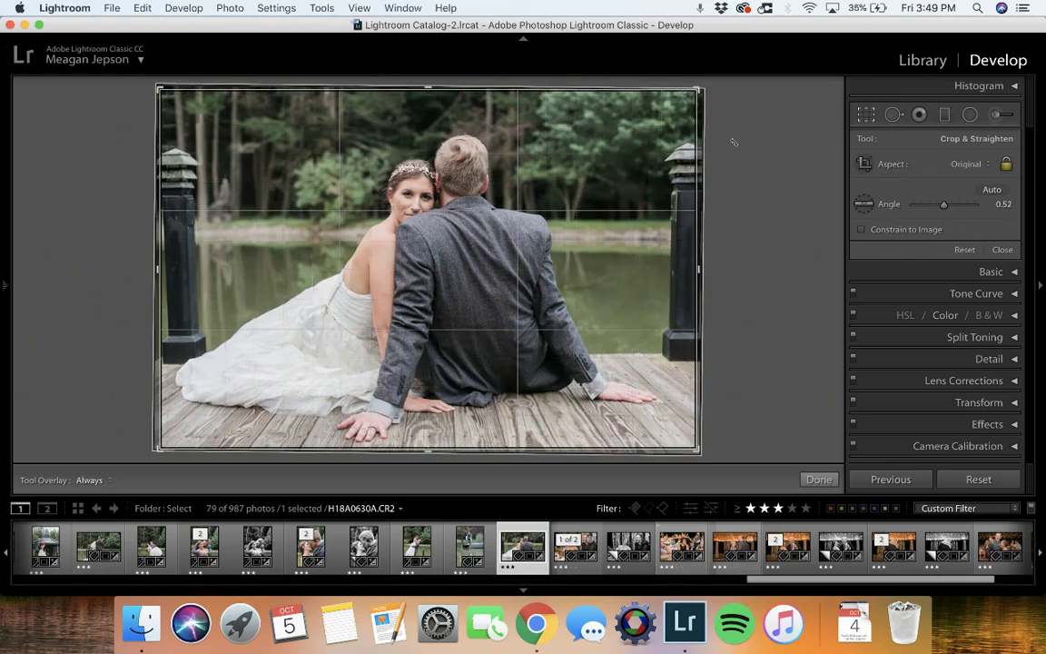
{"action": "left_click_drag", "start_coordinate": [729, 92], "coordinate": [729, 93]}
{"action": "mouse_move", "coordinate": [728, 93]}
{"action": "left_mouse_down"}
{"action": "mouse_move", "coordinate": [735, 115]}
{"action": "mouse_move", "coordinate": [727, 96]}
{"action": "left_mouse_up"}
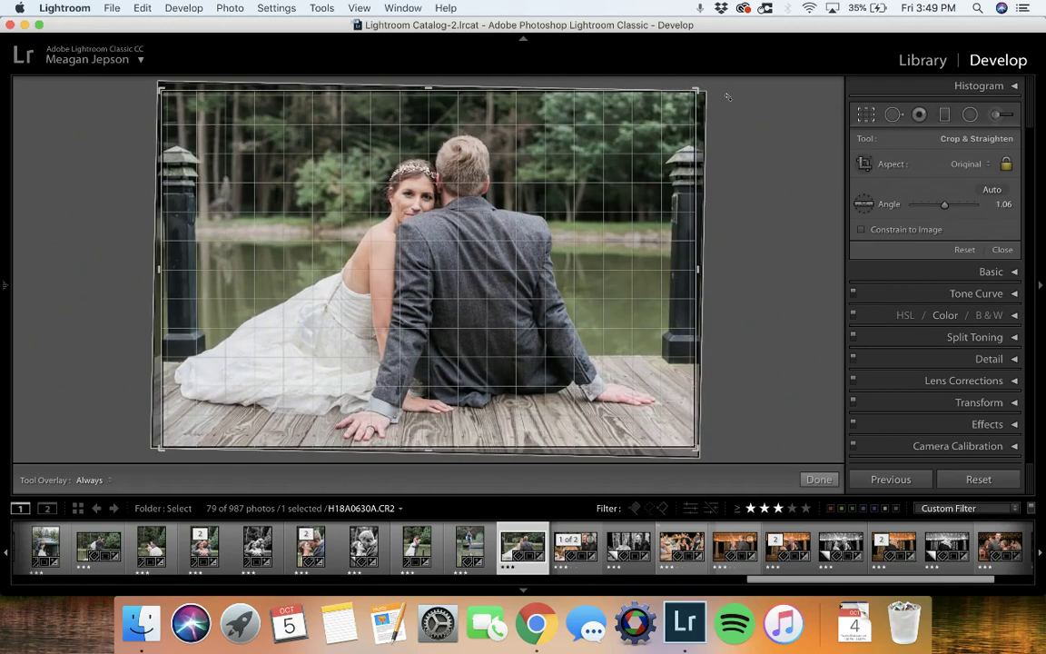
{"action": "left_click_drag", "start_coordinate": [727, 96], "coordinate": [724, 95]}
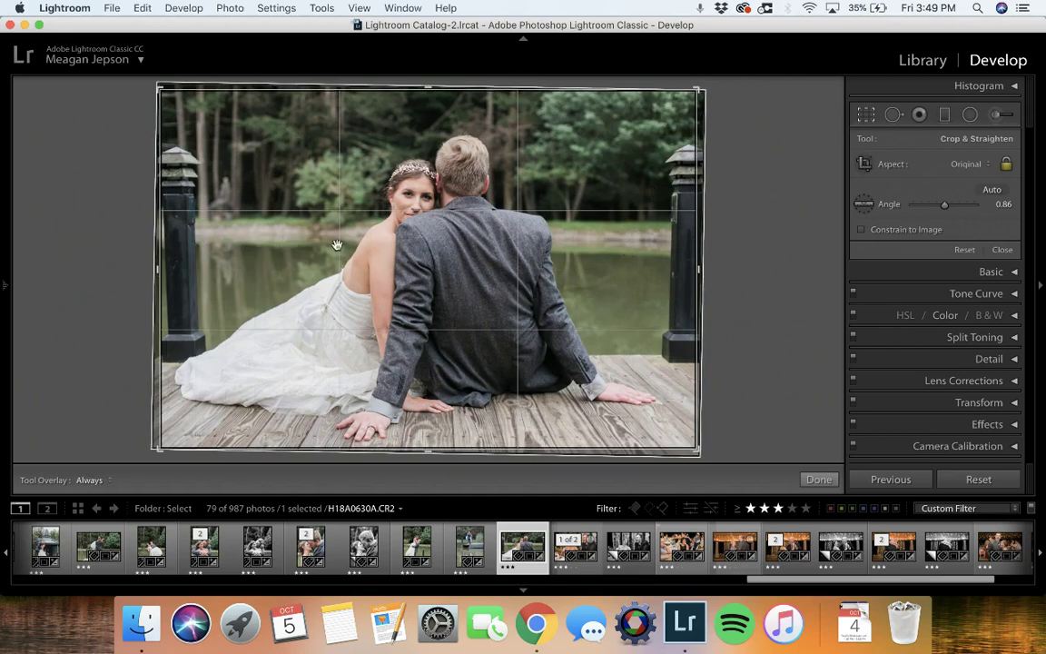
{"action": "left_click_drag", "start_coordinate": [723, 105], "coordinate": [724, 103]}
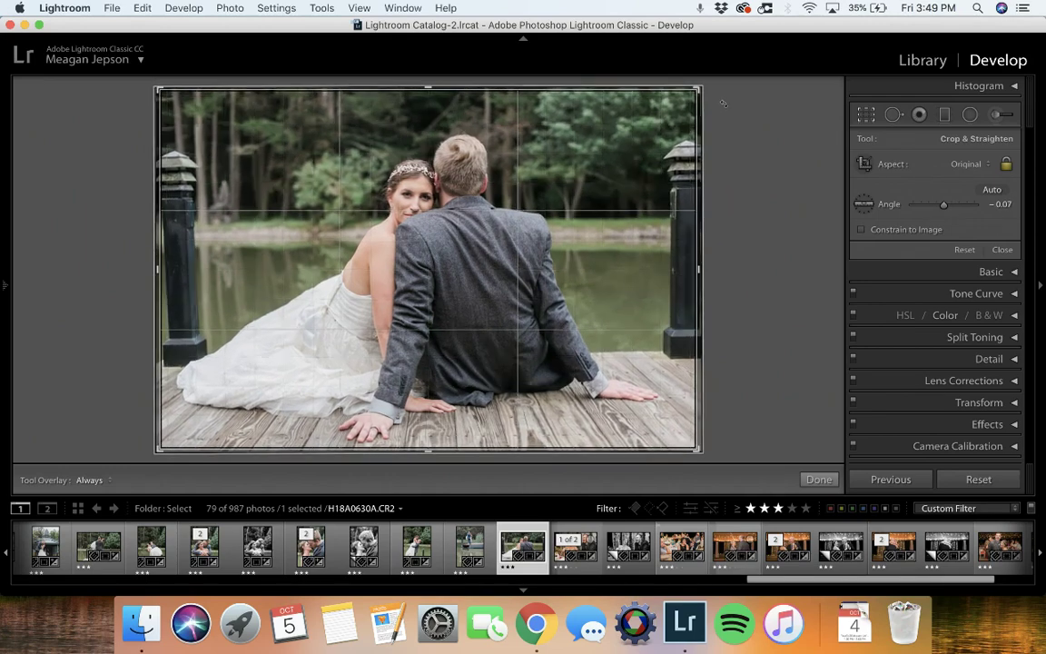
{"action": "key", "text": "Return"}
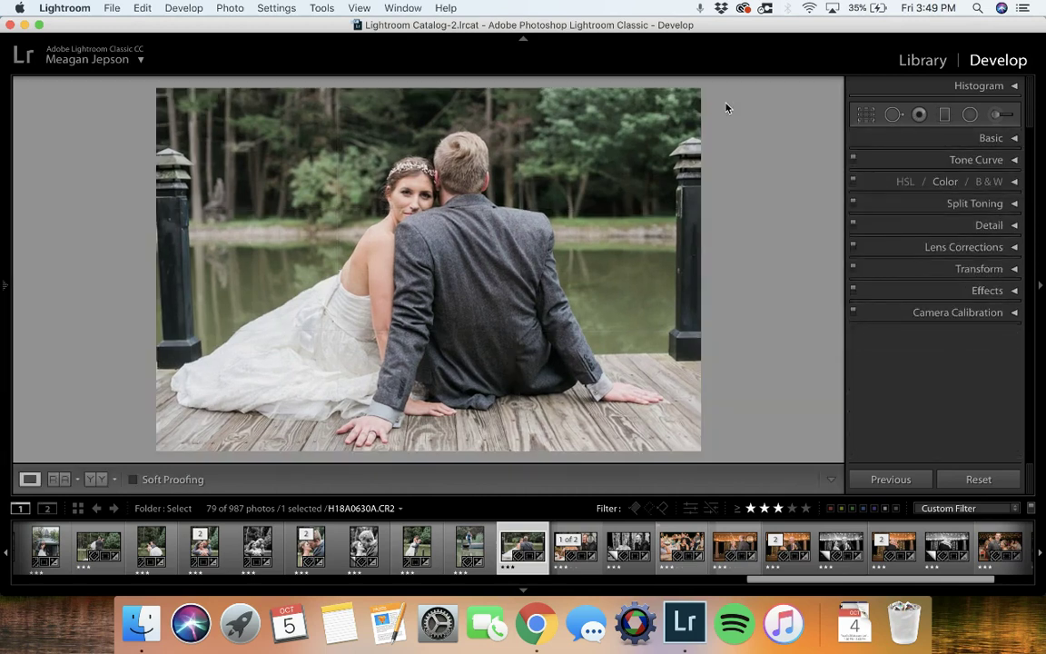
Reopen Crop & Straighten and rotate the seated couple photo to exactly 0.00
{"action": "key", "text": "r"}
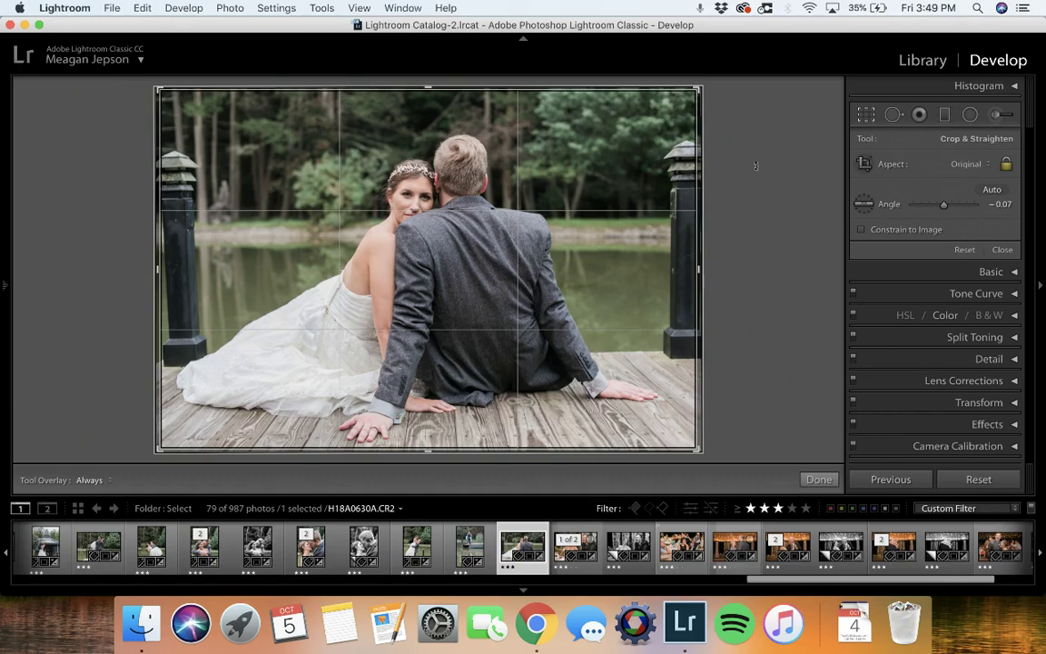
{"action": "left_click_drag", "start_coordinate": [756, 165], "coordinate": [756, 173]}
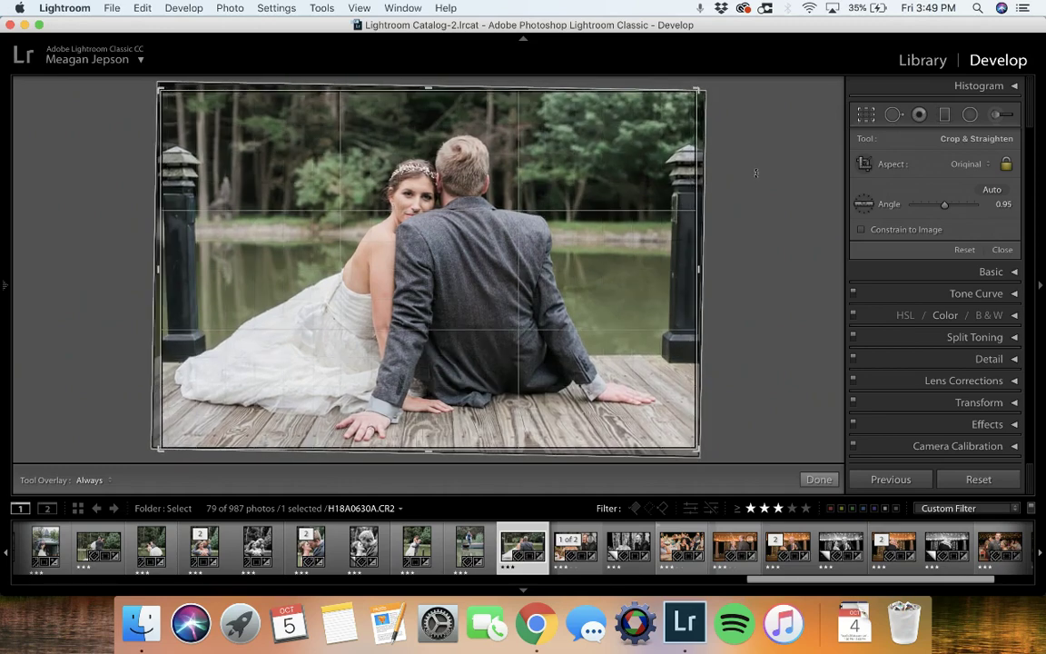
{"action": "key", "text": "r"}
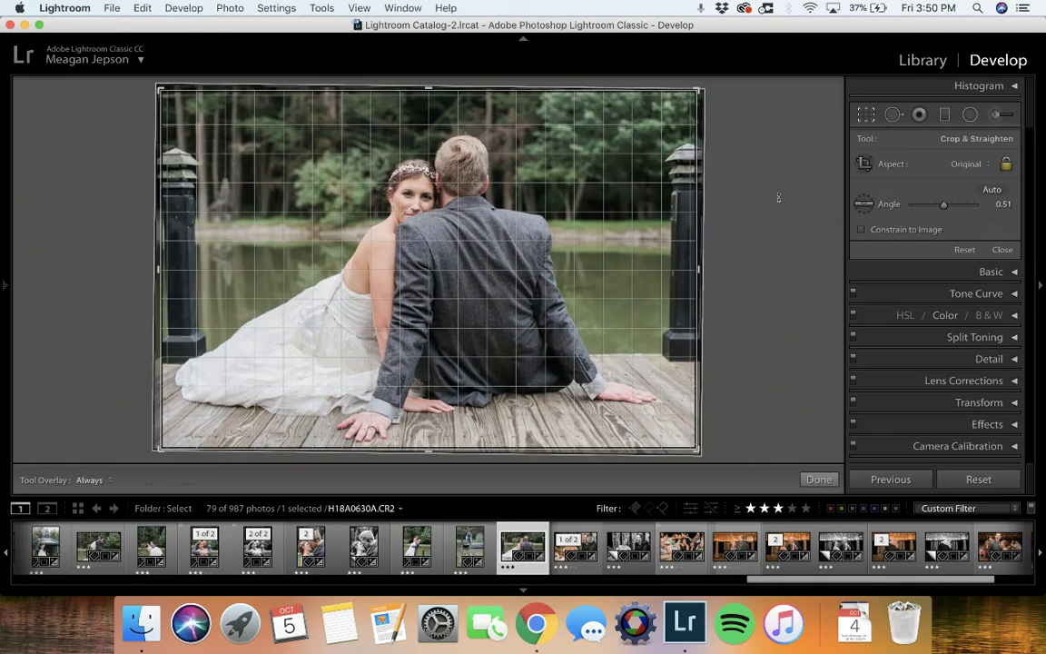
{"action": "left_click_drag", "start_coordinate": [779, 196], "coordinate": [778, 198]}
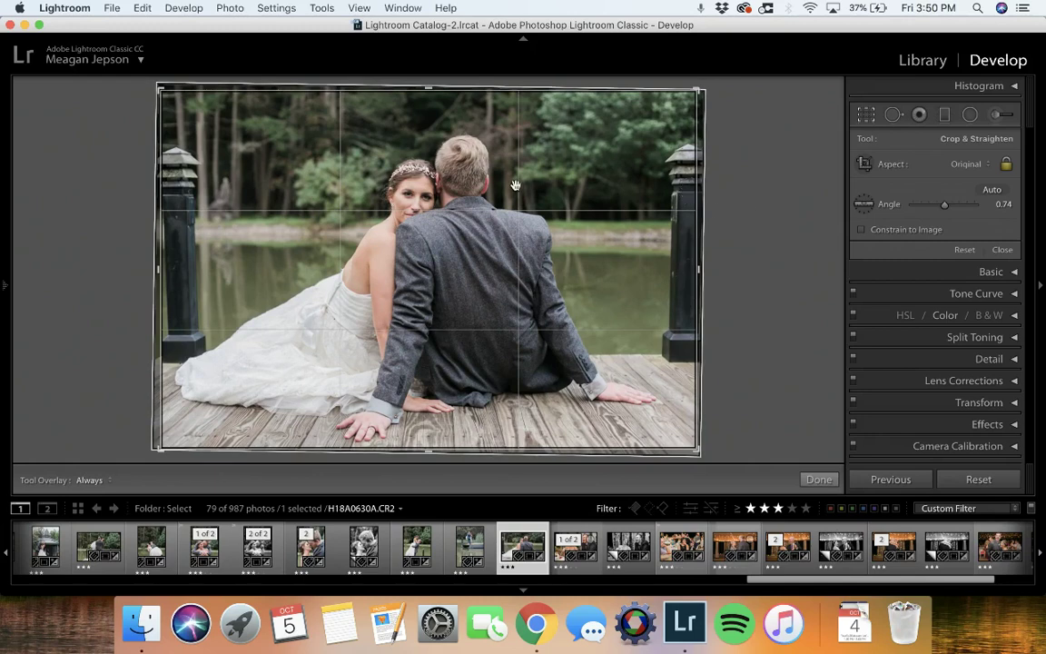
{"action": "left_click_drag", "start_coordinate": [753, 167], "coordinate": [754, 168]}
{"action": "key", "text": "Return"}
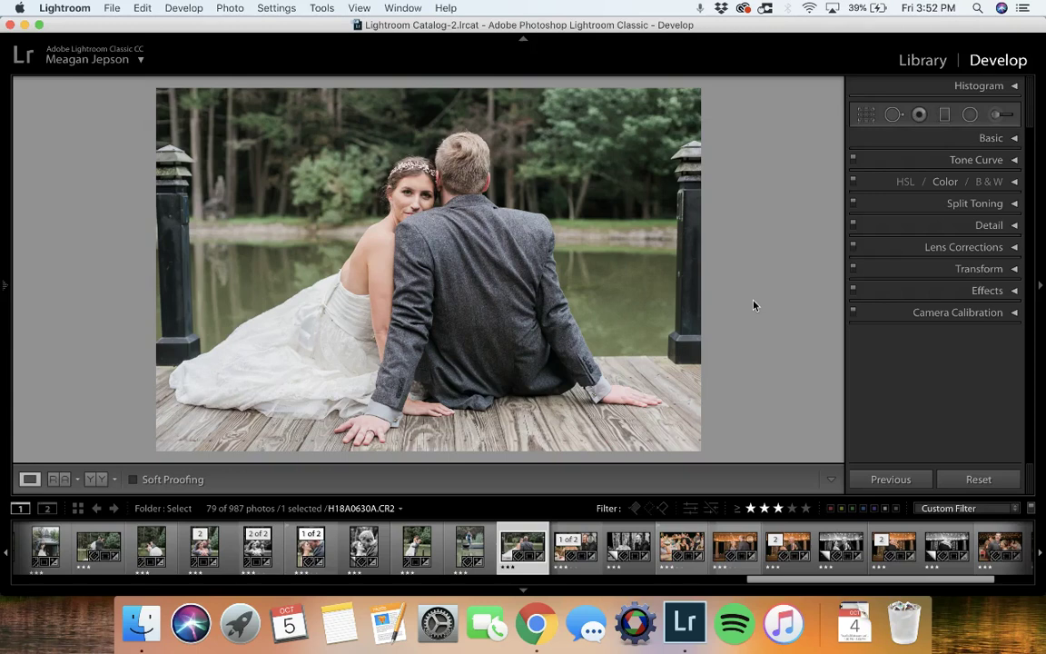
In Reference view, set the seated couple photo as reference and the lifted-bride portrait as active
{"action": "key", "text": "shift+r"}
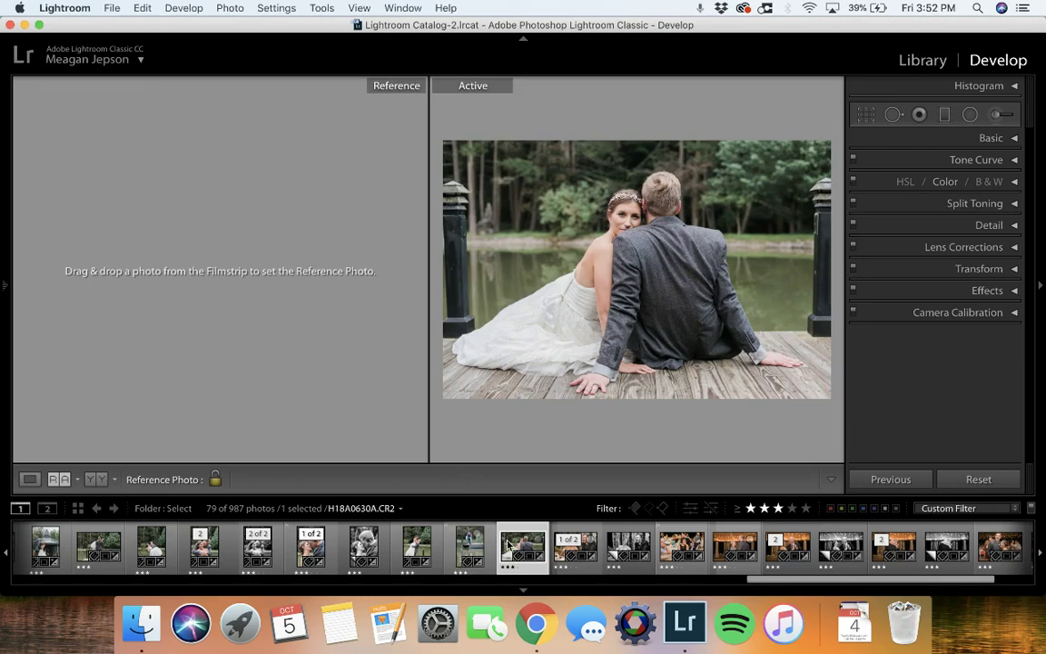
{"action": "left_click_drag", "start_coordinate": [513, 545], "coordinate": [252, 269]}
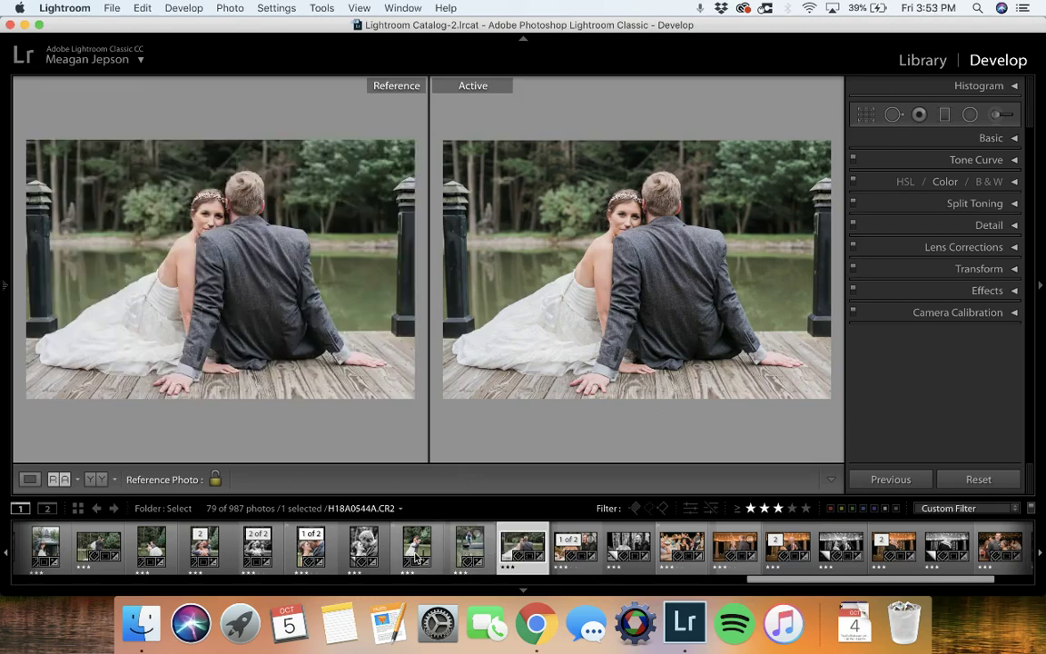
{"action": "left_click", "coordinate": [414, 545]}
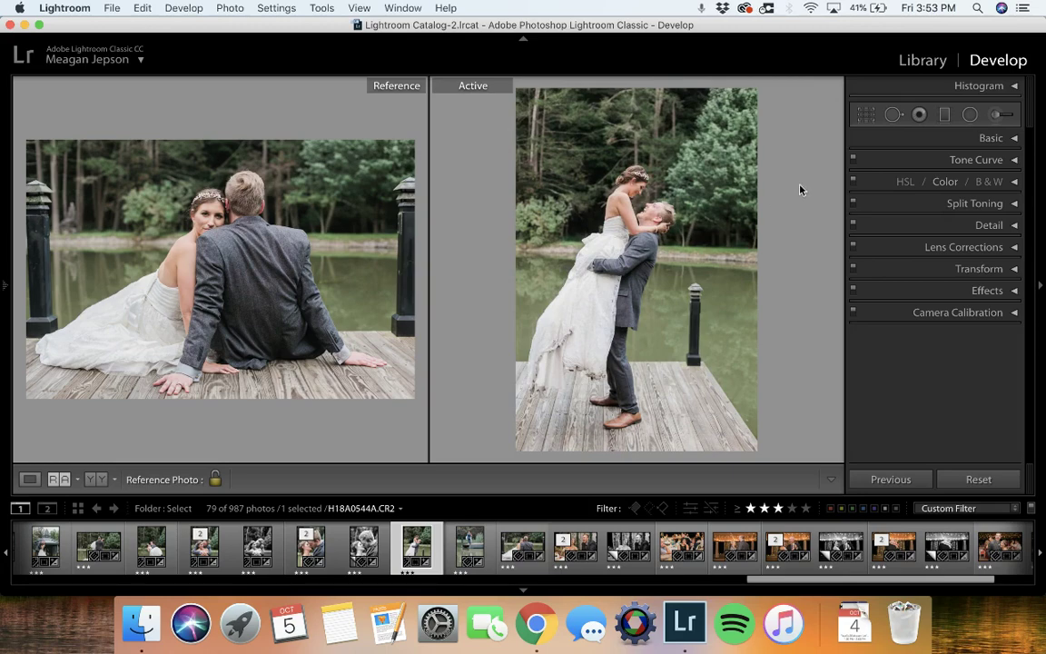
Open the lifted-bride portrait alone in Crop & Straighten, showing a -0.06 angle
{"action": "key", "text": "r"}
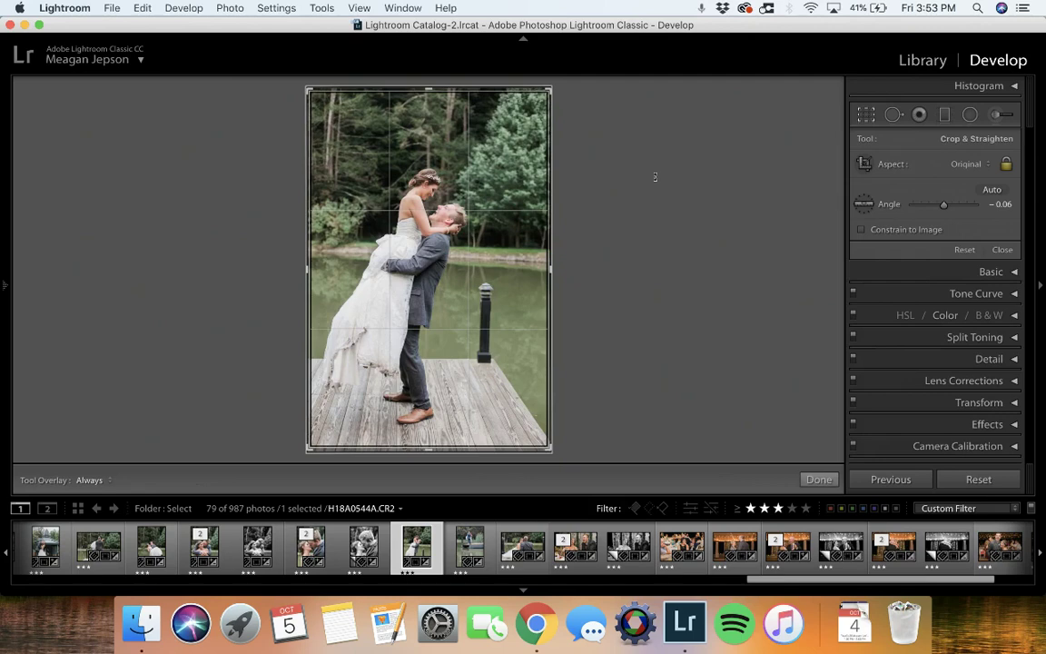
{"action": "key", "text": "r"}
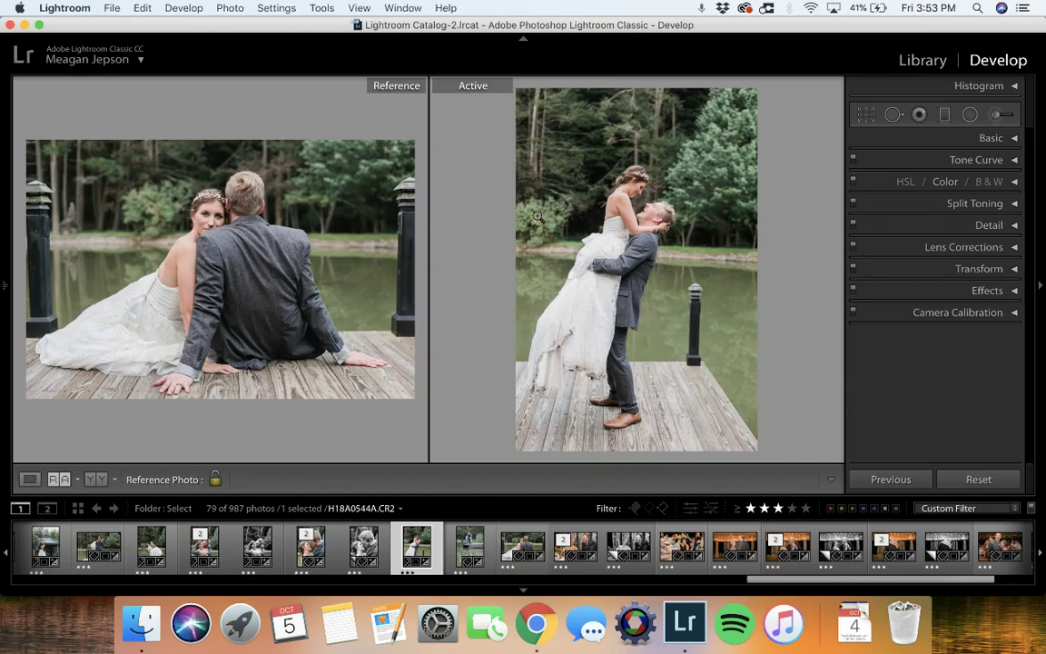
{"action": "left_click", "coordinate": [864, 114]}
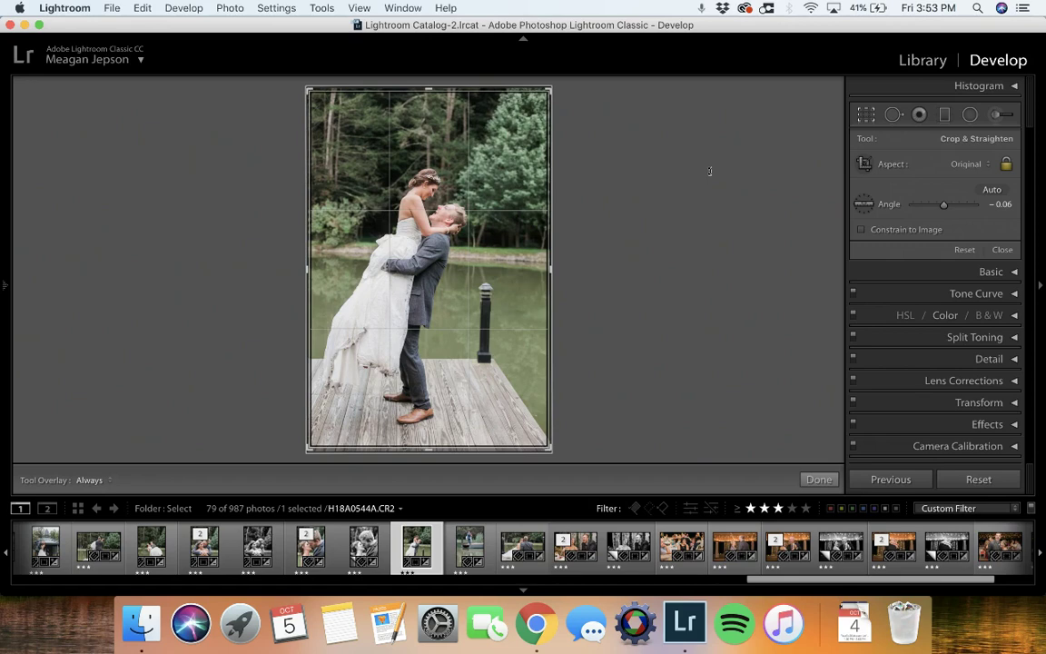
{"action": "key", "text": "shift+r"}
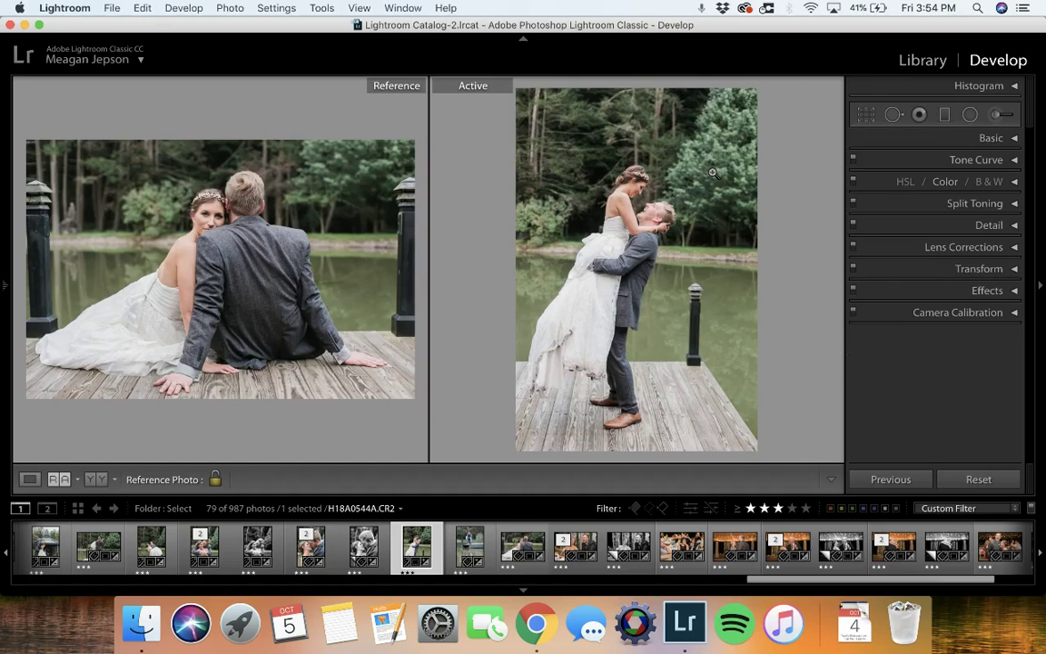
{"action": "key", "text": "shift"}
{"action": "key", "text": "r"}
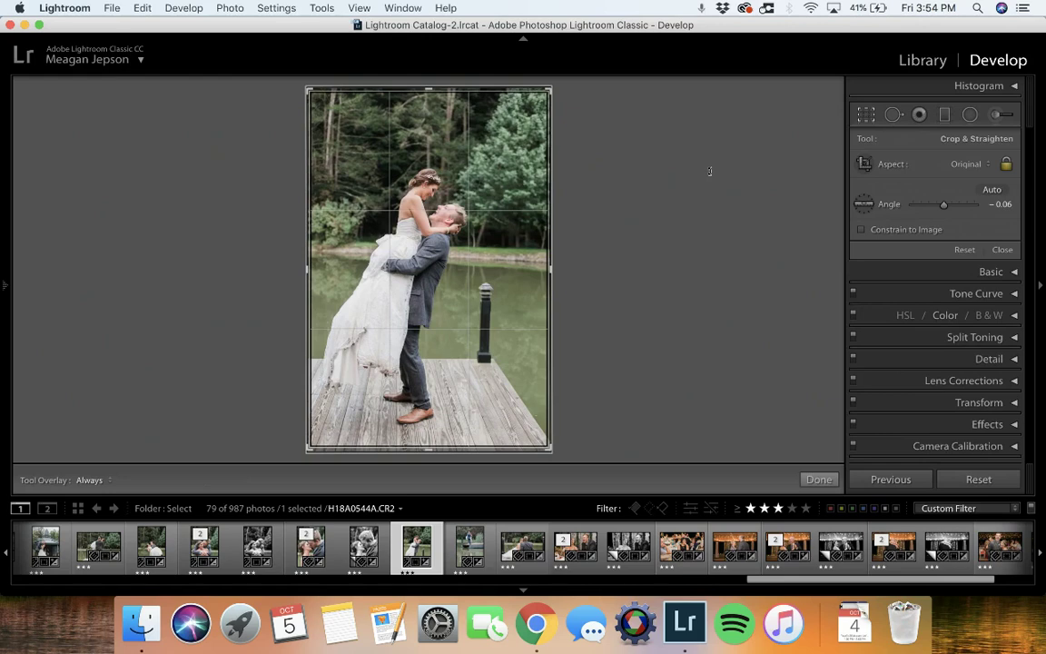
{"action": "key", "text": "shift+r"}
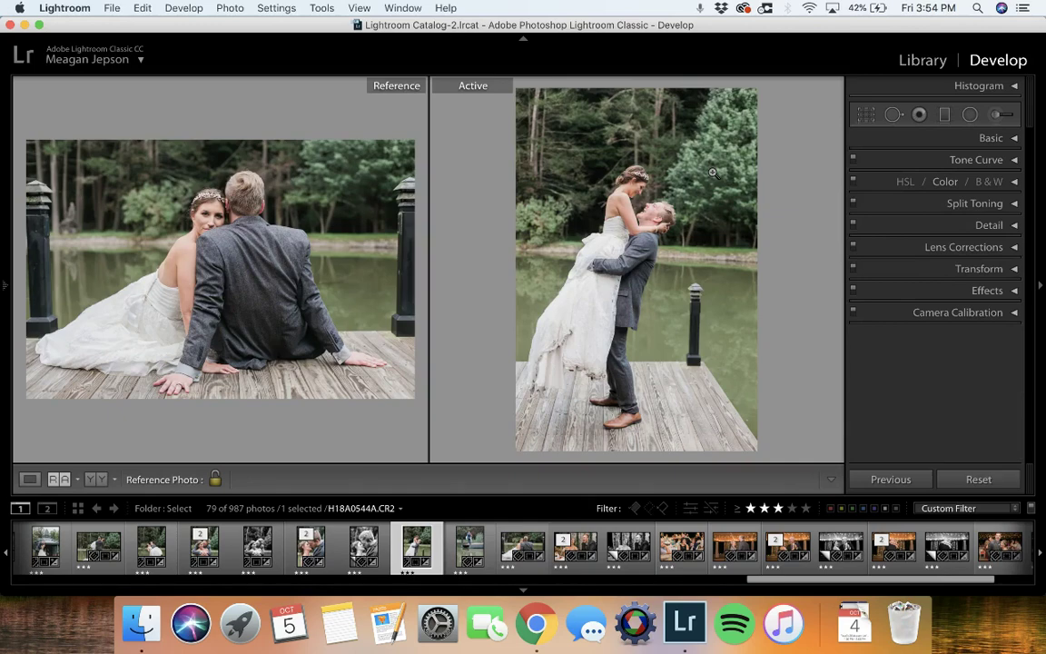
{"action": "key", "text": "r"}
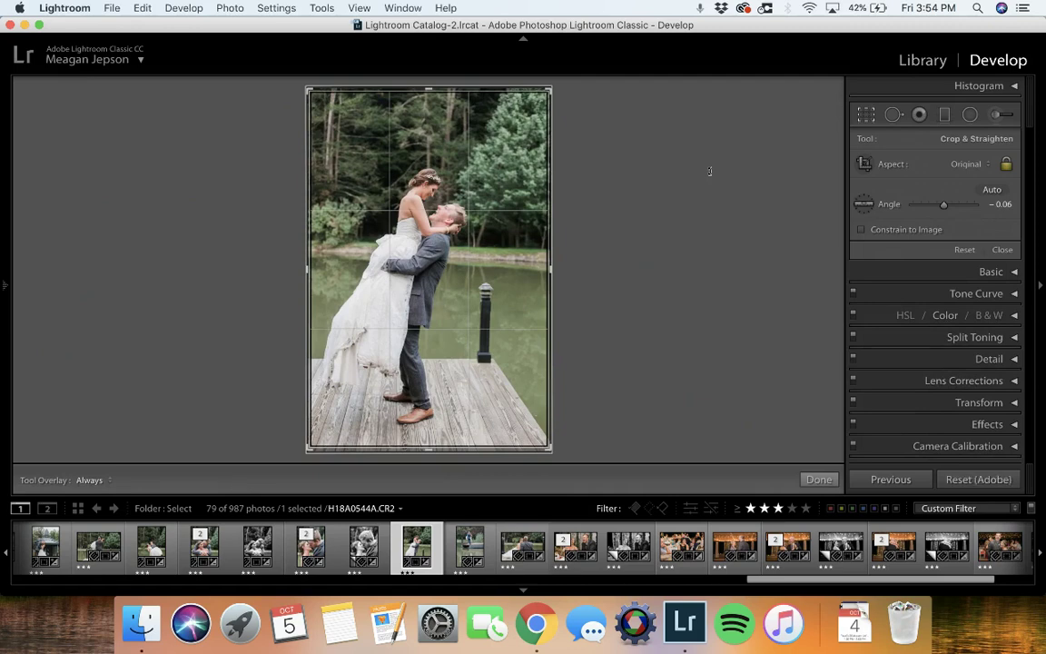
{"action": "key", "text": "shift+r"}
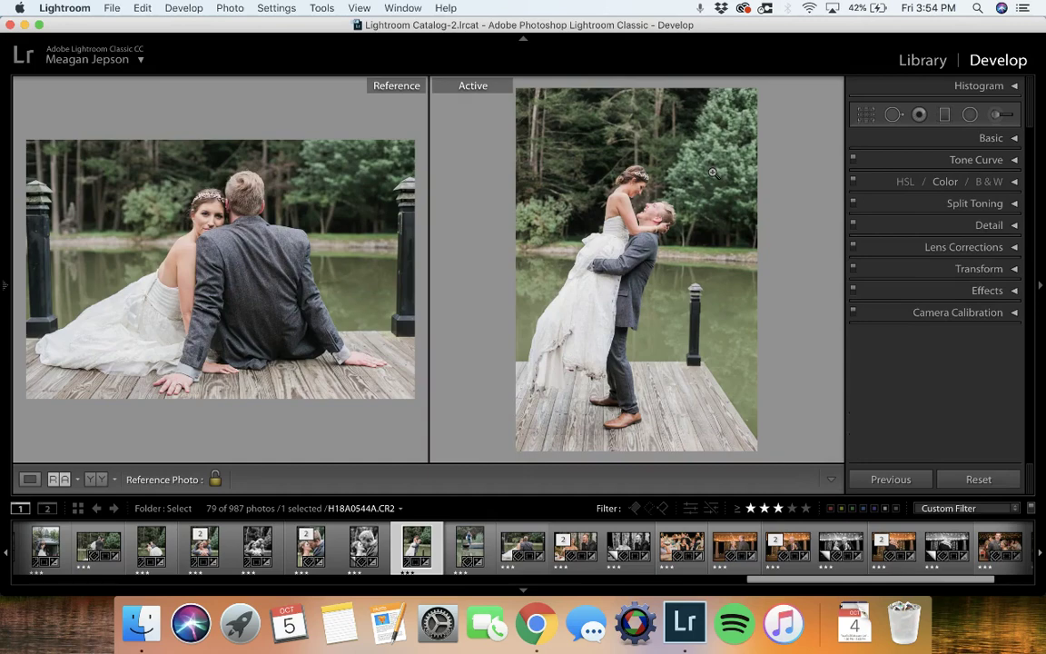
{"action": "key", "text": "r"}
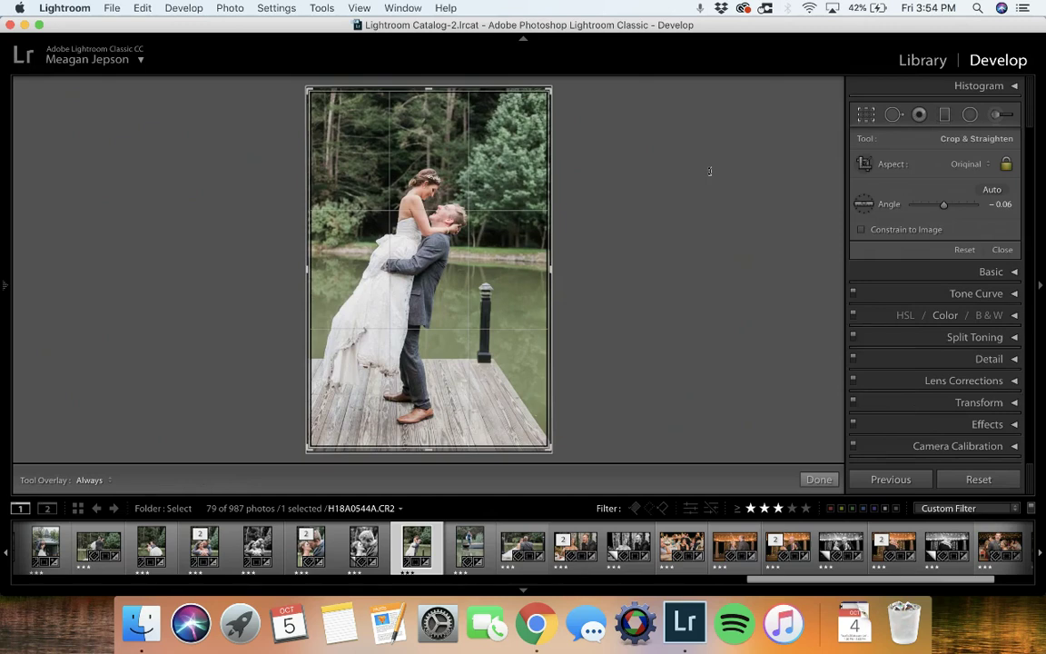
{"action": "key", "text": "r"}
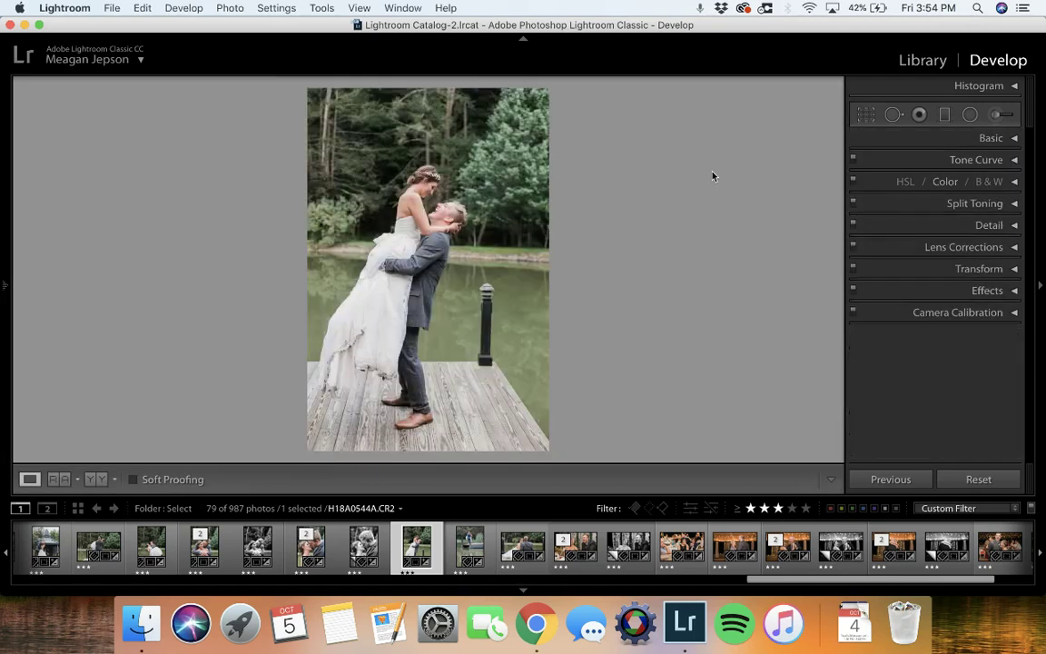
{"action": "key", "text": "r"}
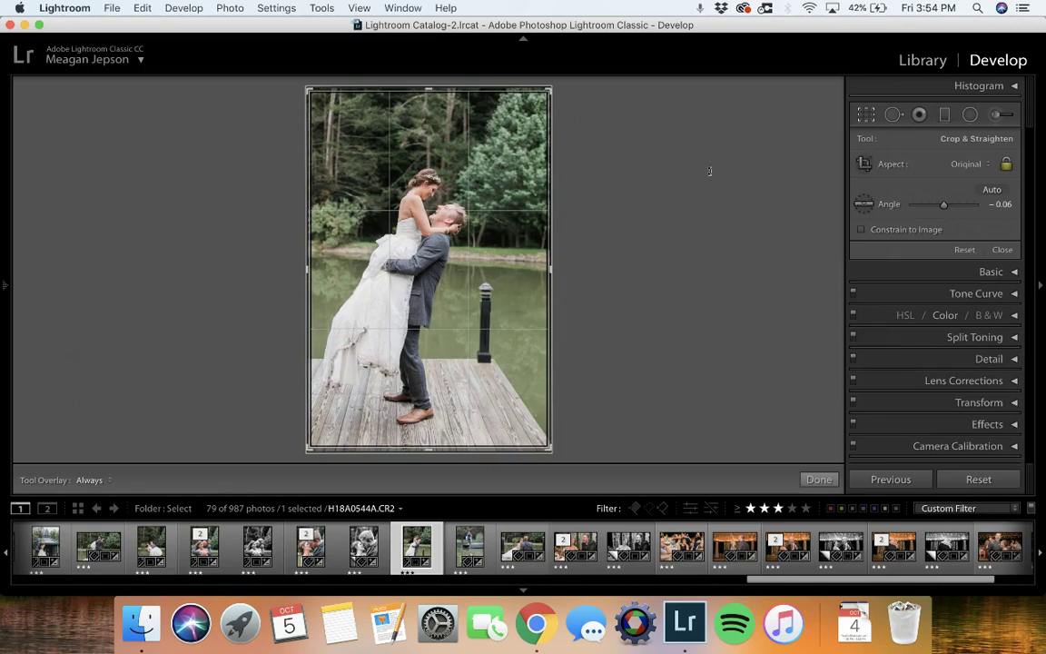
Step ahead one photo in the Filmstrip, then return to the lifted-bride portrait
{"action": "key", "text": "super+Right"}
{"action": "key", "text": "super+Right"}
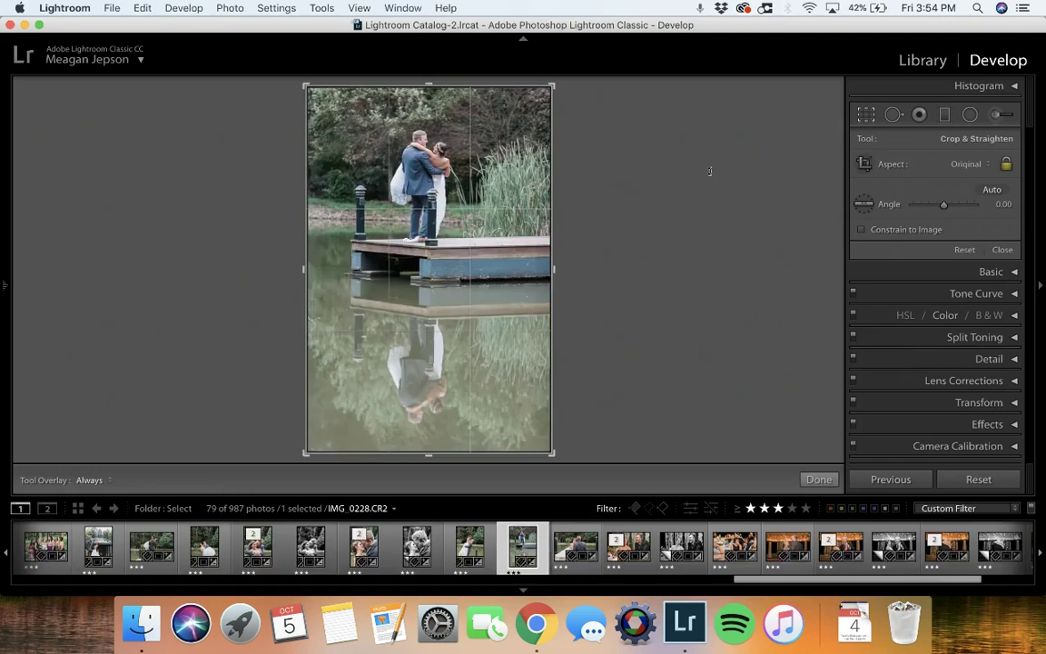
{"action": "key", "text": "super"}
{"action": "key", "text": "super+Left"}
{"action": "key", "text": "super+Left"}
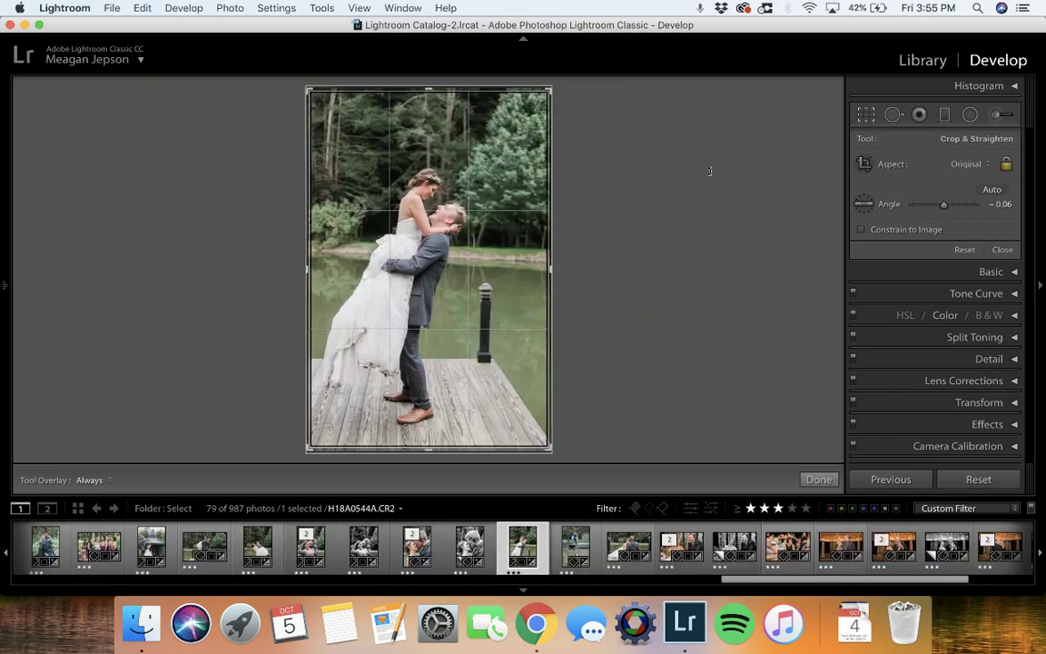
Raise the portrait's exposure 0.10, lower it 0.20, then go to the close-up H18A0527A.CR2 Copy 1
{"action": "key", "text": "equal"}
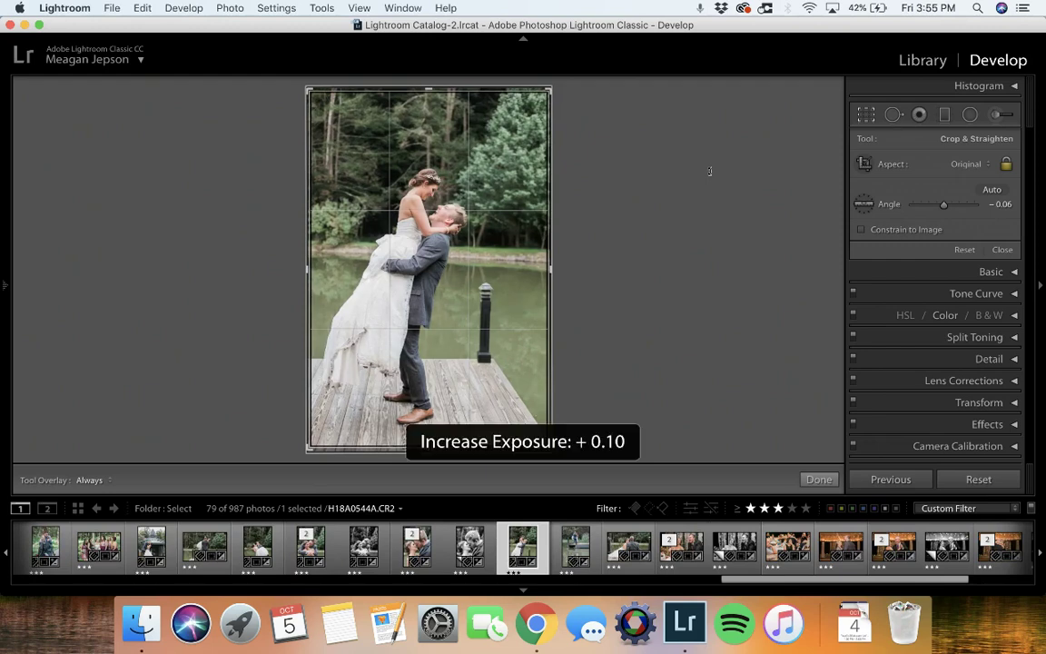
{"action": "key", "text": "equal"}
{"action": "key", "text": "equal"}
{"action": "key", "text": "minus"}
{"action": "key", "text": "minus"}
{"action": "key", "text": "minus"}
{"action": "key", "text": "minus"}
{"action": "key", "text": "minus"}
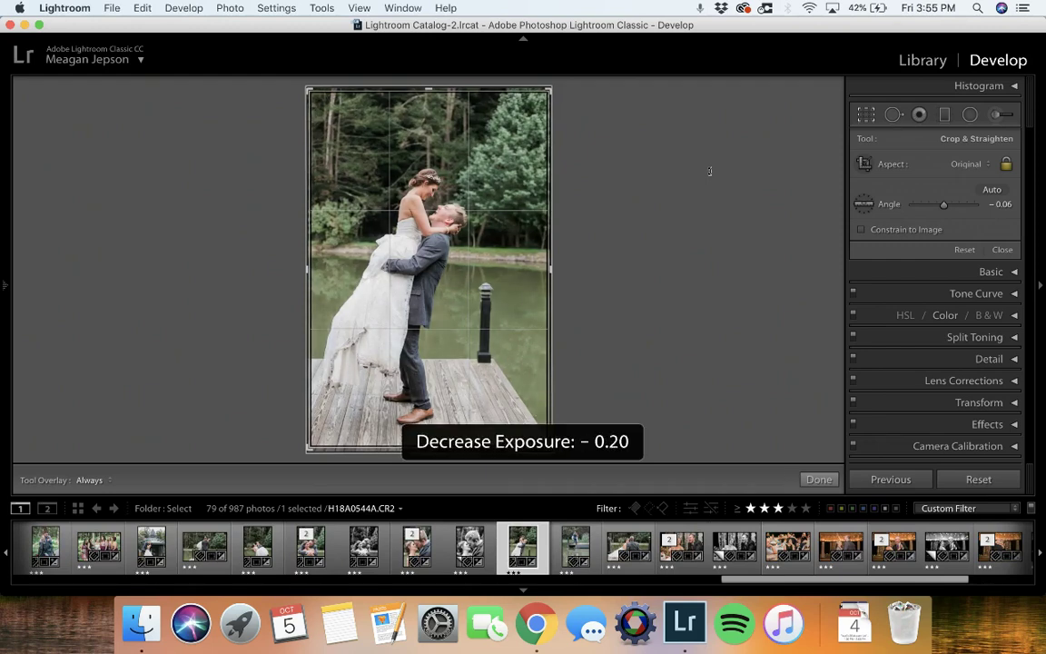
{"action": "key", "text": "super"}
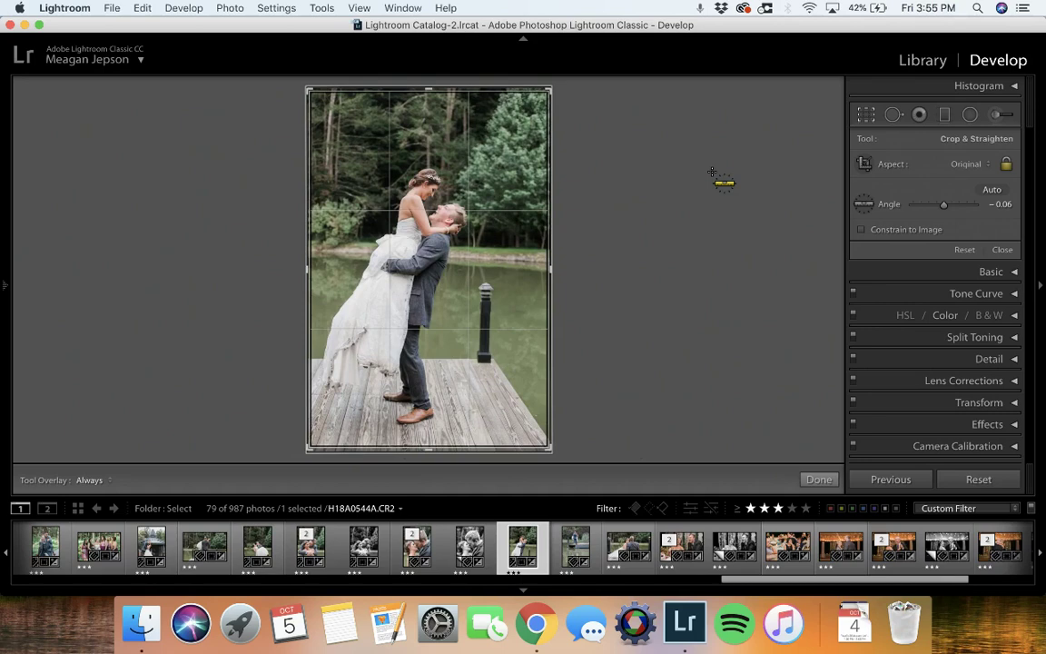
{"action": "key", "text": "super+Left"}
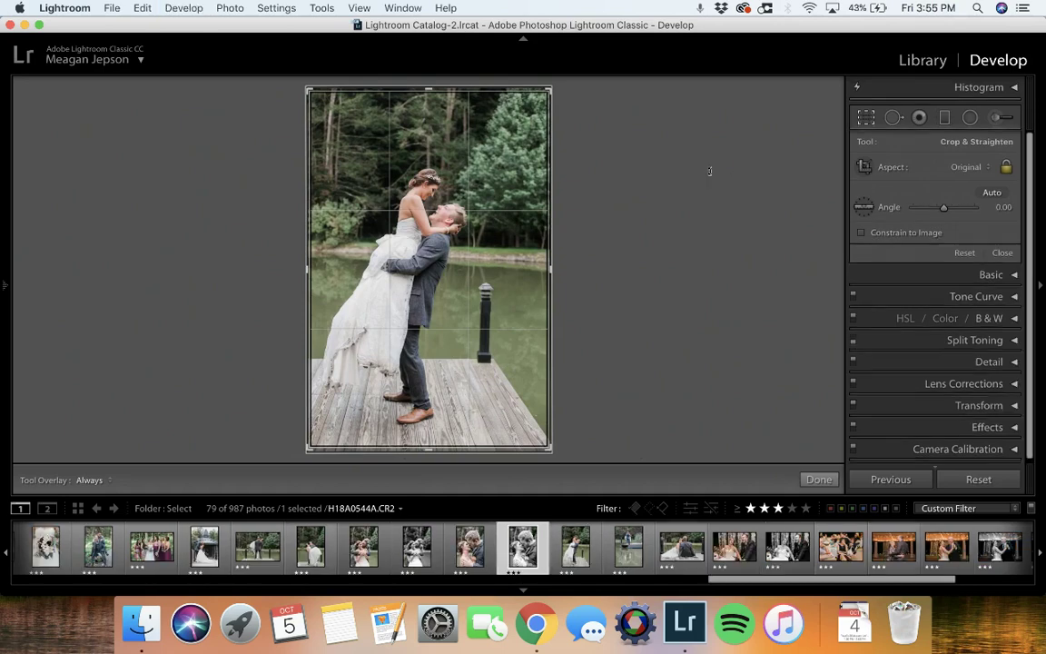